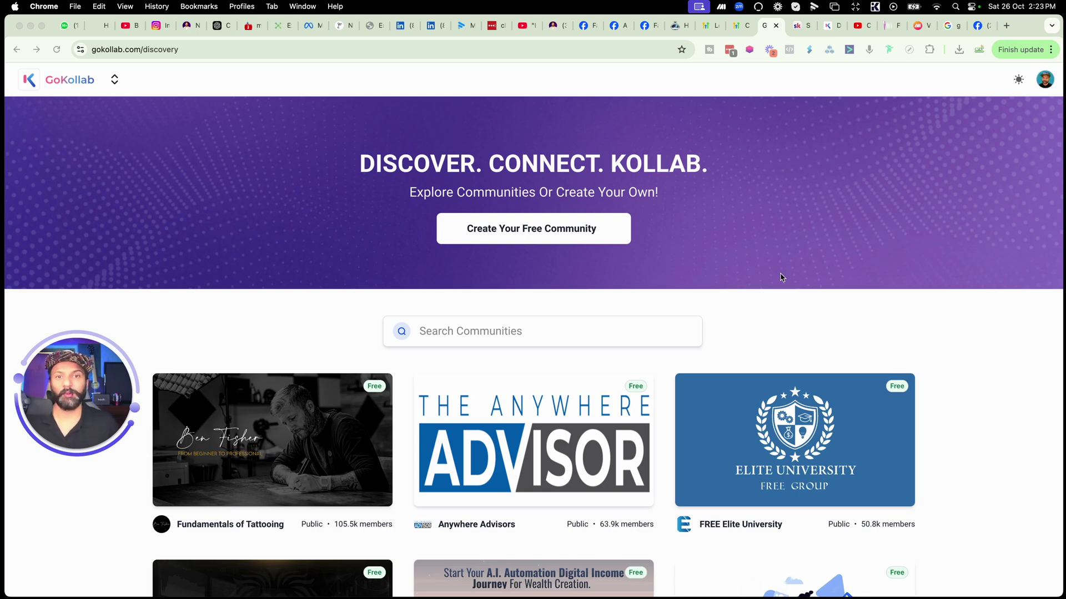
Search Skool discovery for 'how to grow on skool', browse the 419 results, then clear the query
{"action": "left_click", "coordinate": [798, 26]}
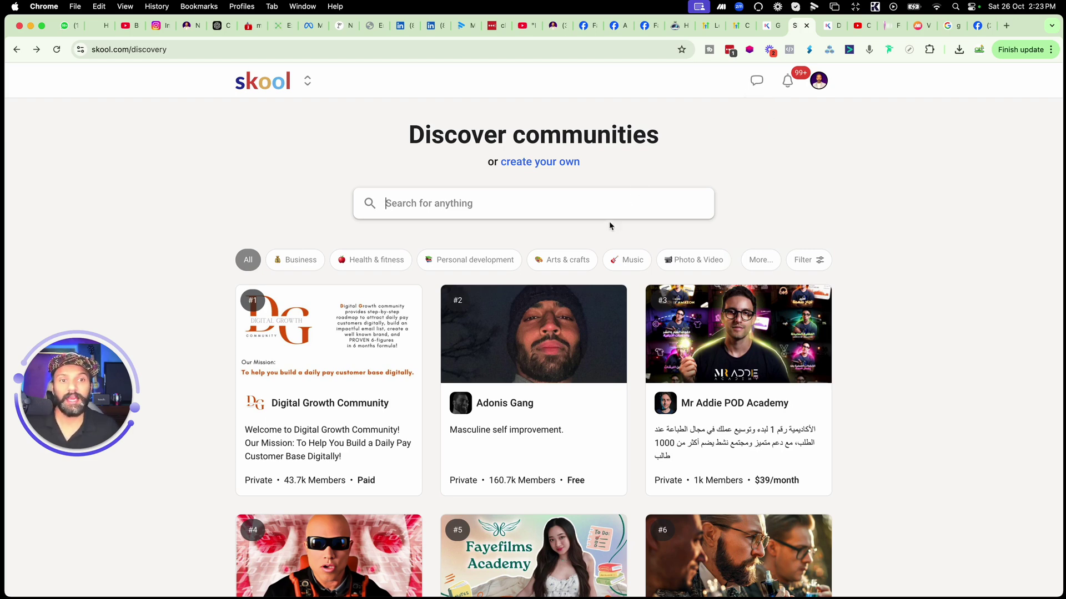
{"action": "left_click", "coordinate": [604, 202]}
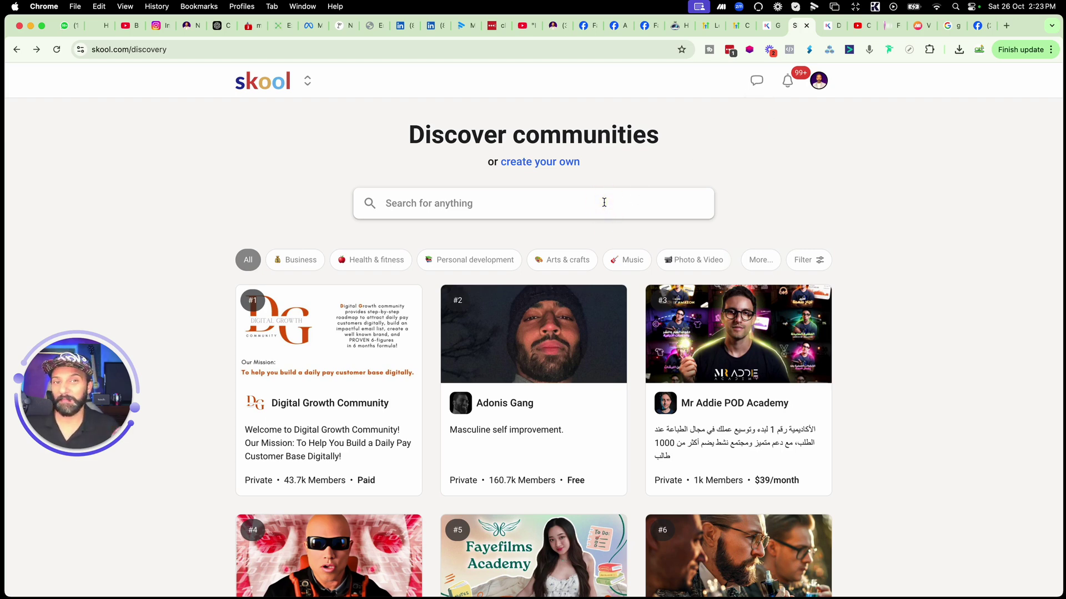
{"action": "type", "text": "how to grow on skool"}
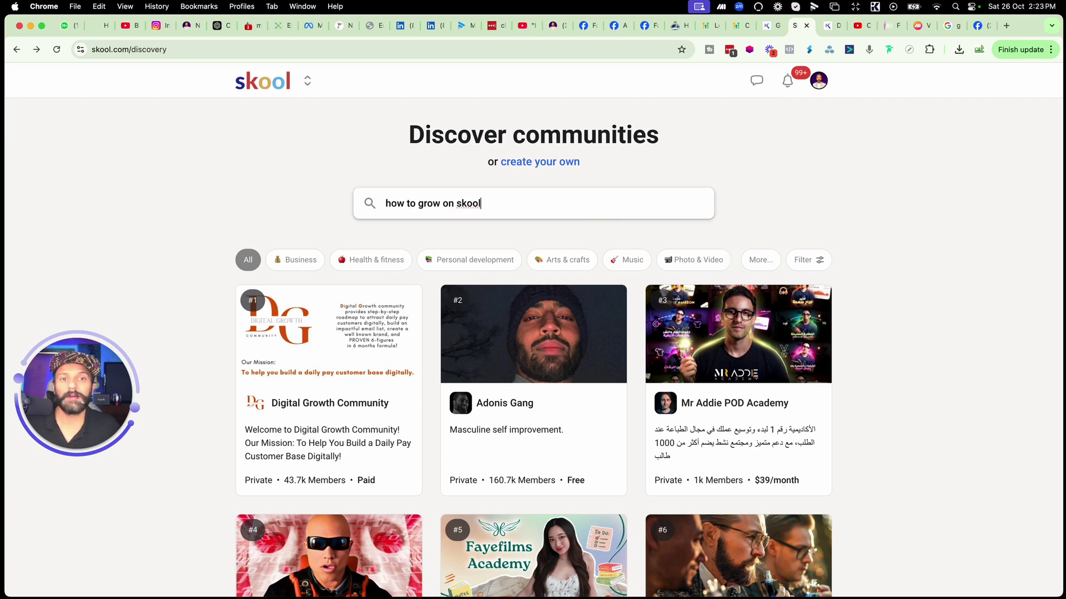
{"action": "key", "text": "Return"}
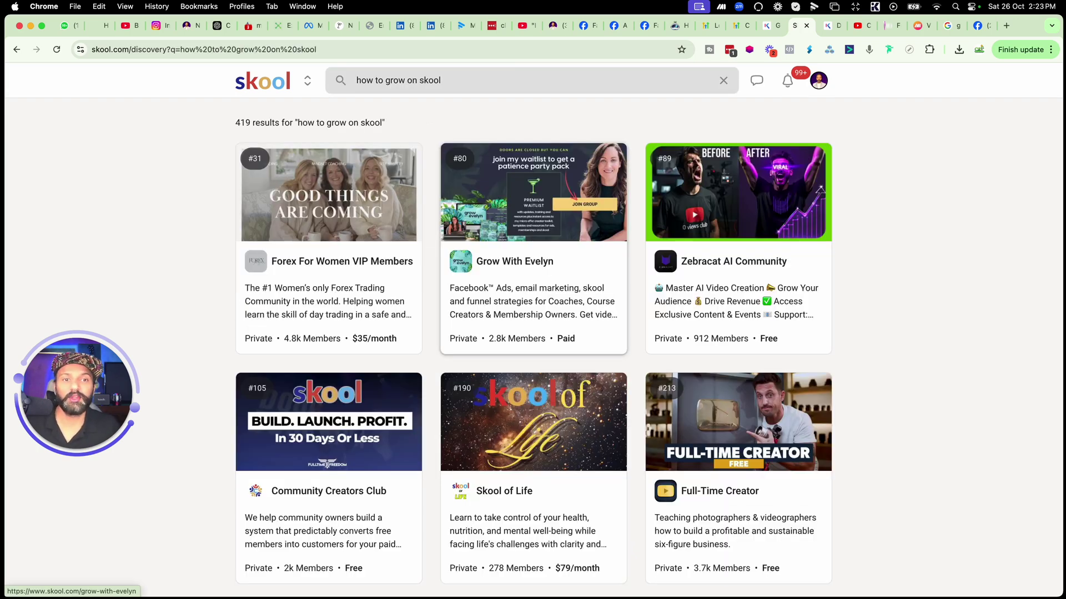
{"action": "scroll", "coordinate": [511, 338], "scroll_direction": "down", "scroll_amount": 3}
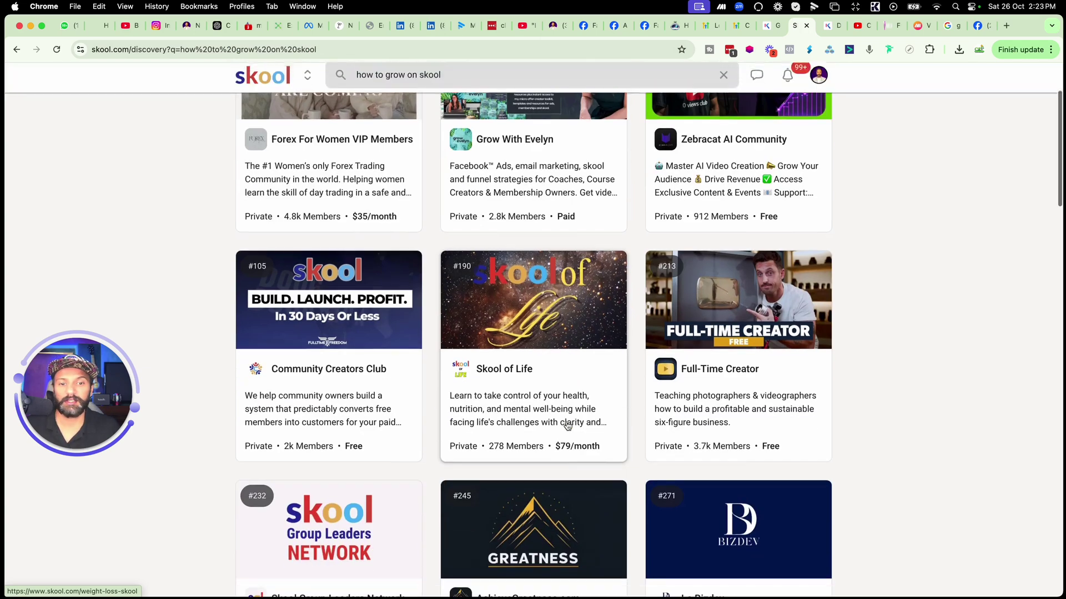
{"action": "scroll", "coordinate": [505, 393], "scroll_direction": "down", "scroll_amount": 4}
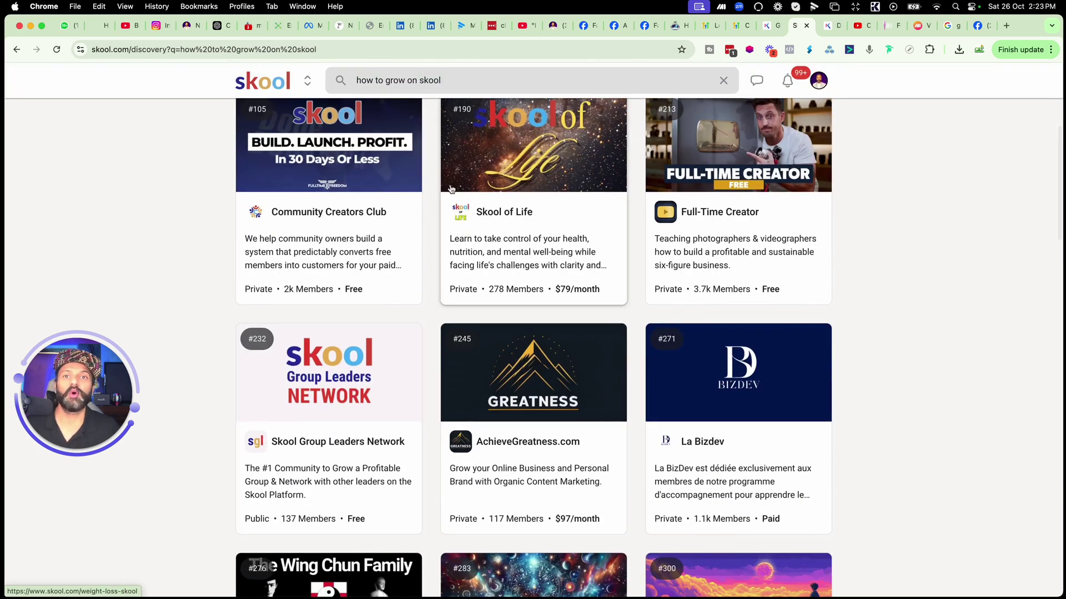
{"action": "left_click_drag", "start_coordinate": [449, 81], "coordinate": [345, 84]}
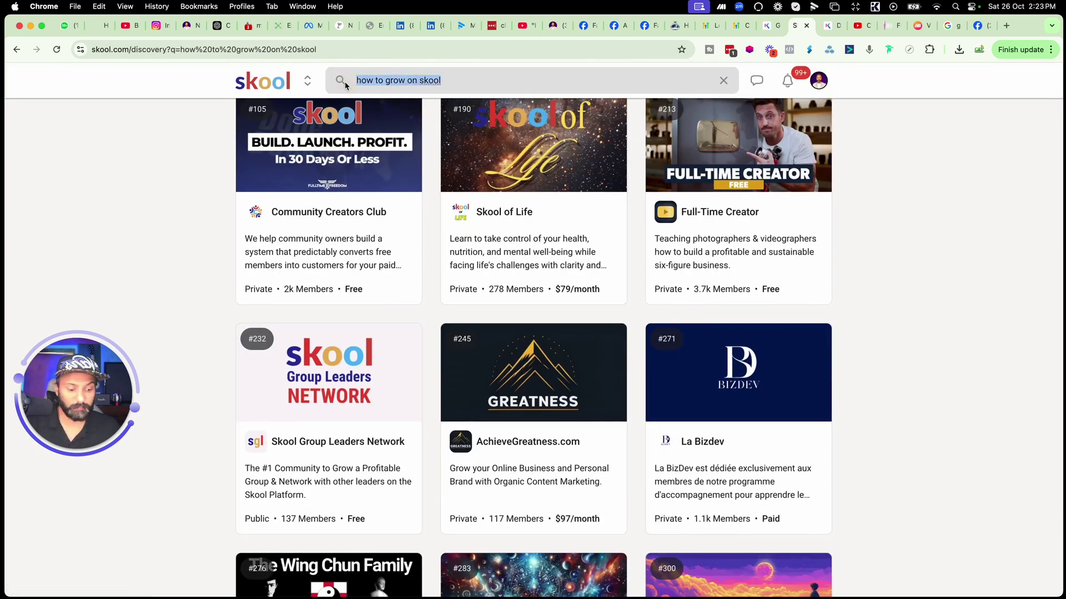
{"action": "key", "text": "BackSpace"}
{"action": "left_click", "coordinate": [768, 25]}
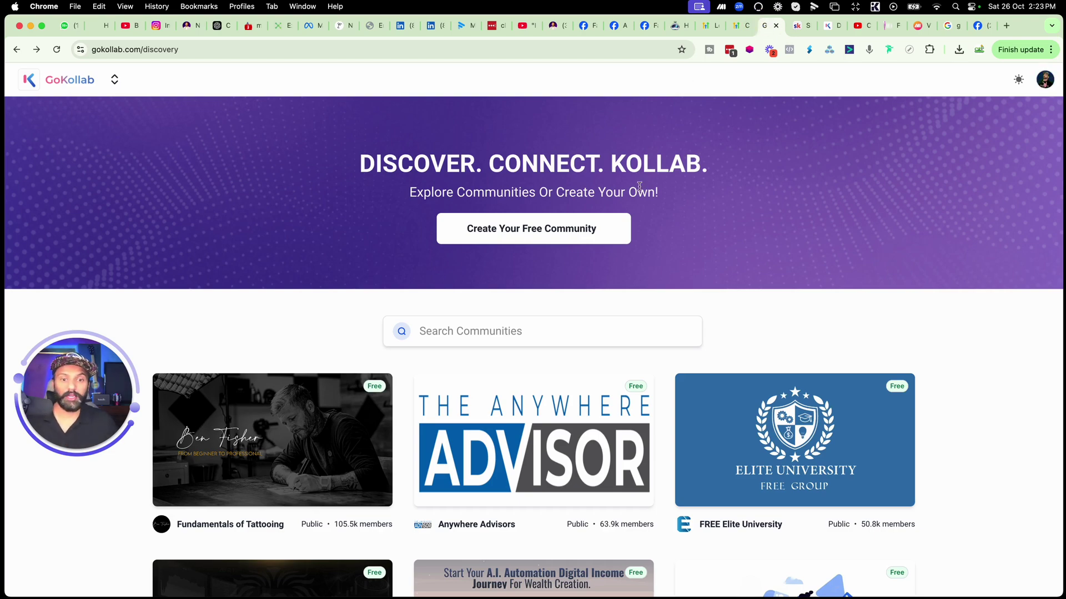
{"action": "scroll", "coordinate": [640, 186], "scroll_direction": "down", "scroll_amount": 2}
{"action": "scroll", "coordinate": [640, 188], "scroll_direction": "up", "scroll_amount": 2}
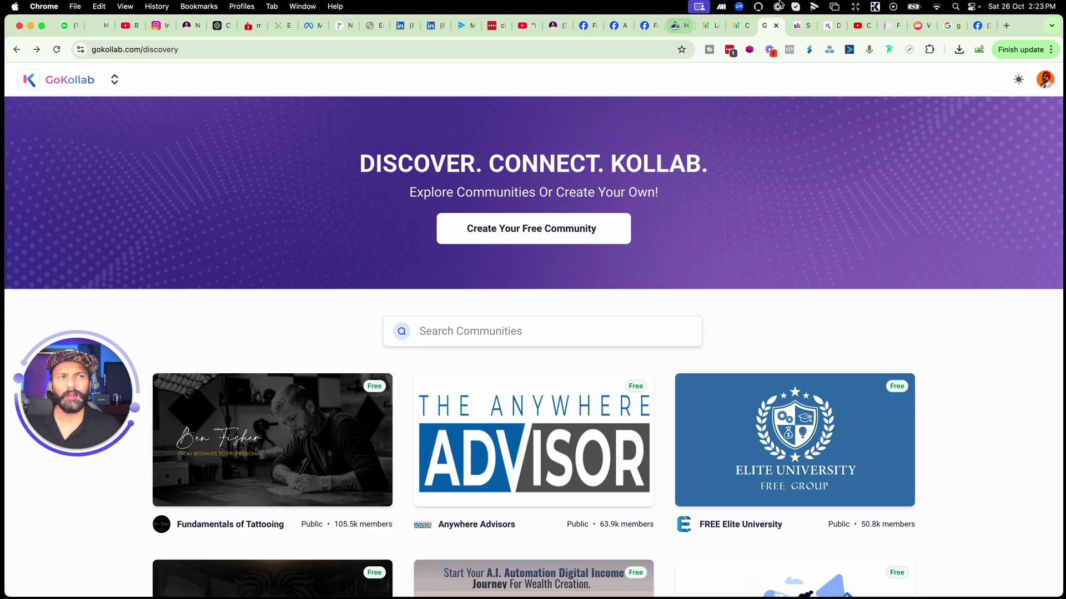
Search Skool discovery for high level, then refine it to go high level tutorials
{"action": "left_click", "coordinate": [797, 30]}
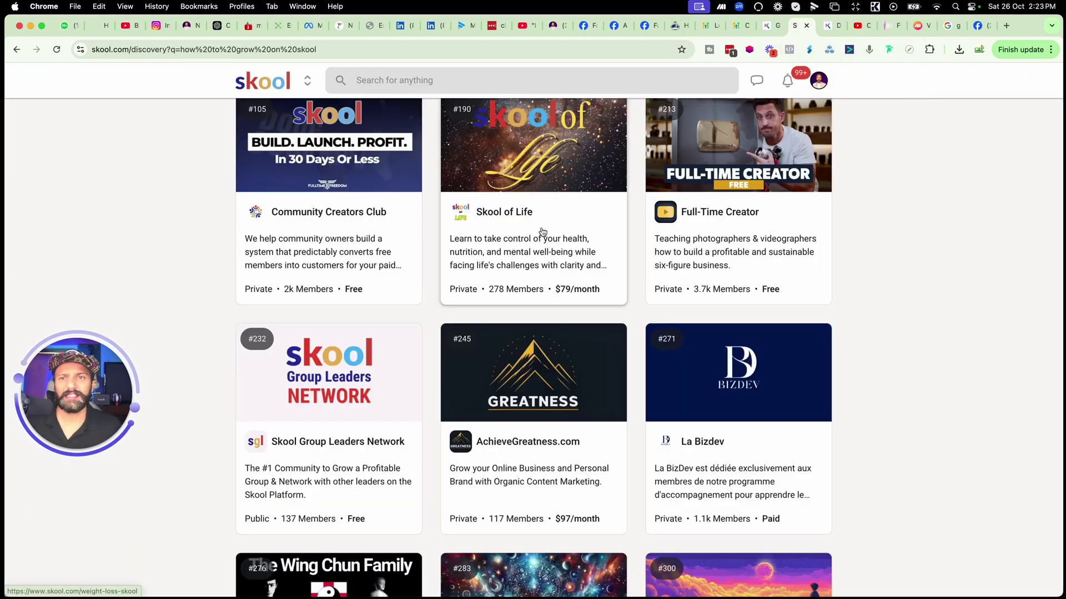
{"action": "scroll", "coordinate": [542, 234], "scroll_direction": "up", "scroll_amount": 1}
{"action": "left_click", "coordinate": [480, 83]}
{"action": "type", "text": "high level"}
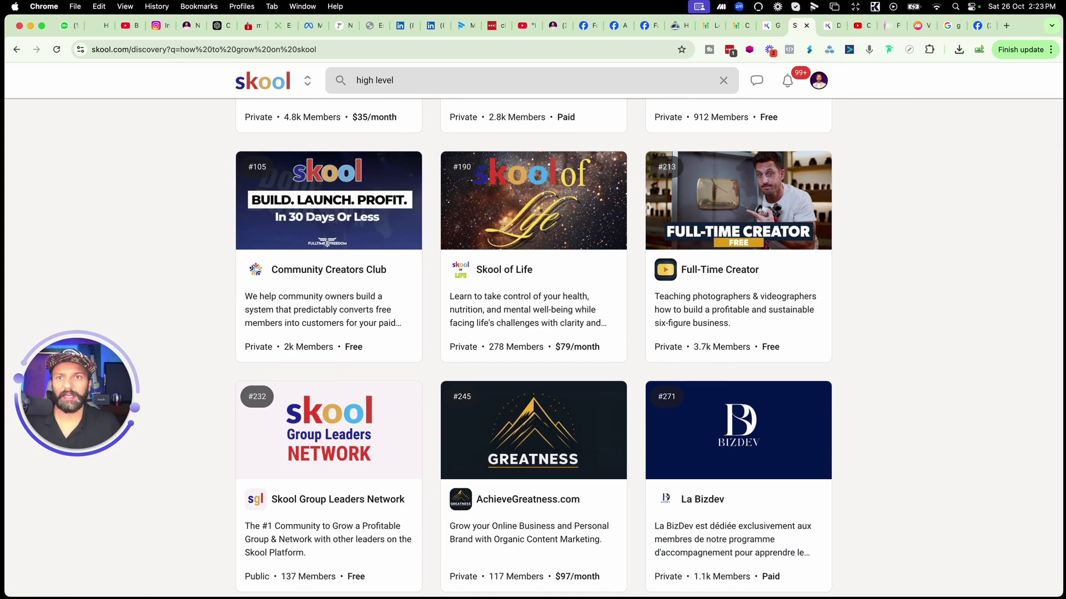
{"action": "key", "text": "Return"}
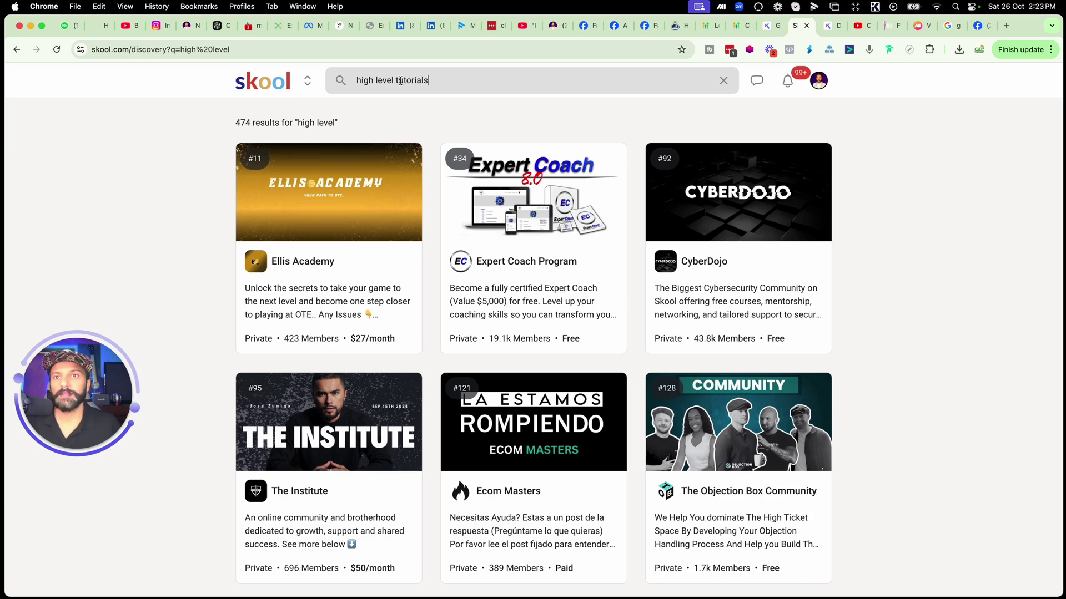
{"action": "left_click", "coordinate": [357, 80]}
{"action": "type", "text": "g"}
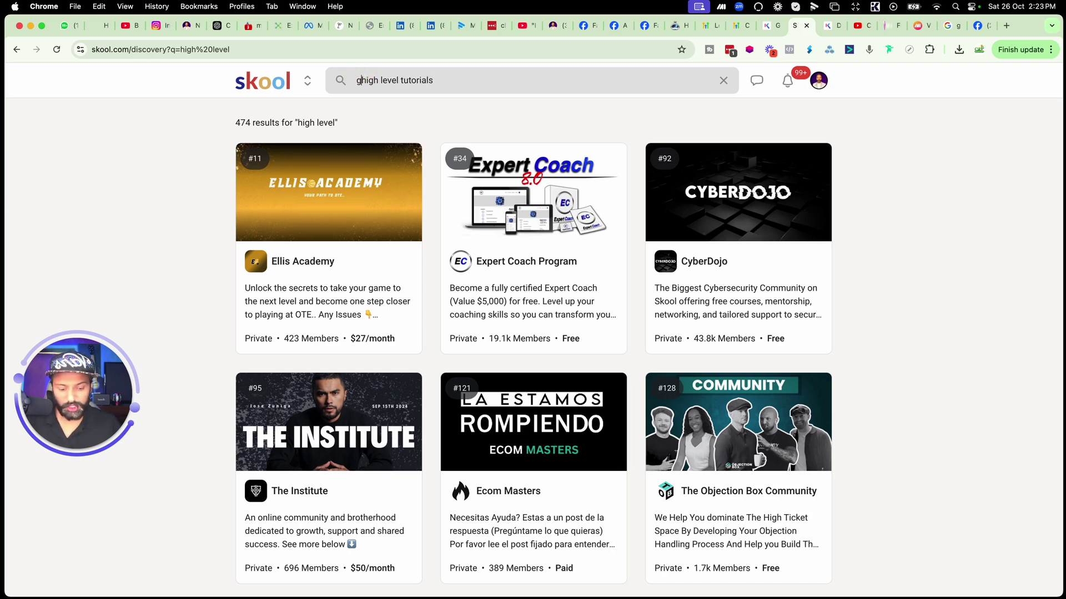
{"action": "type", "text": "o"}
{"action": "key", "text": "Return"}
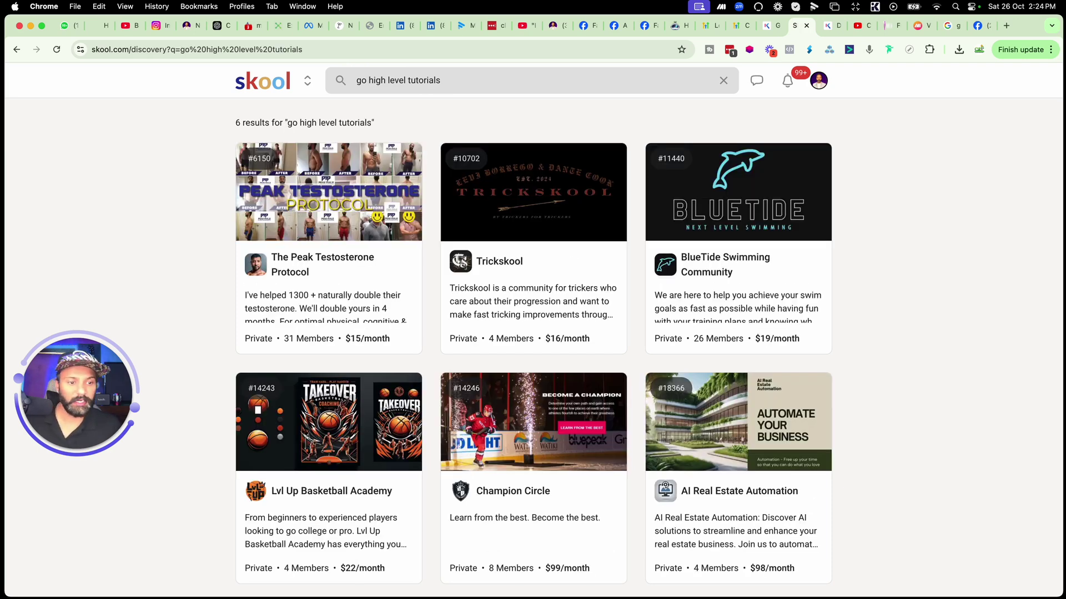
Narrow the Skool search to 'ghl tutorials' and review the five matching communities
{"action": "left_click_drag", "start_coordinate": [404, 80], "coordinate": [345, 80]}
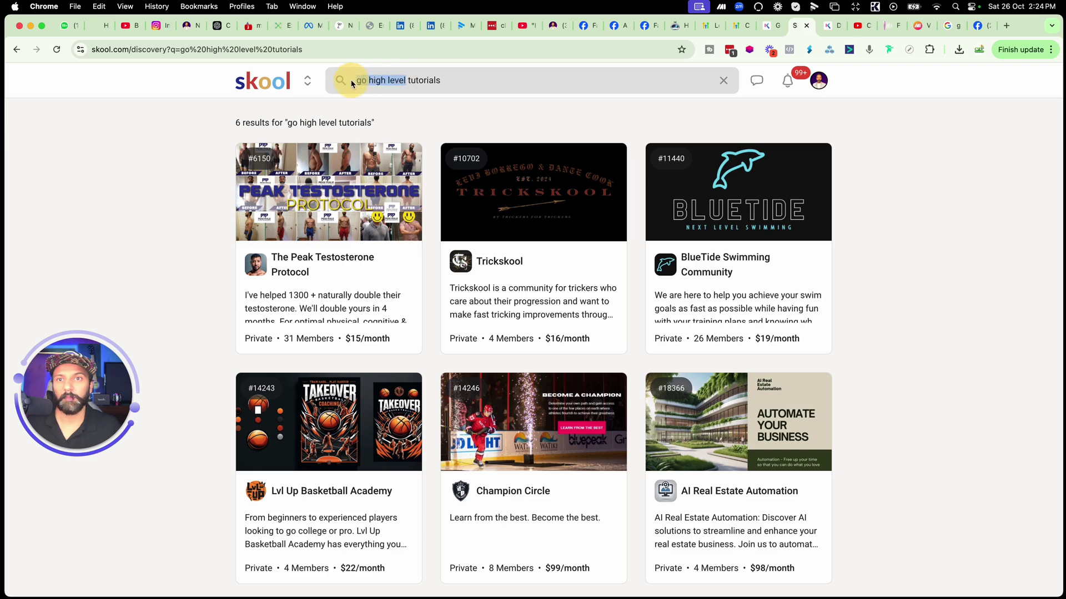
{"action": "type", "text": "gh"}
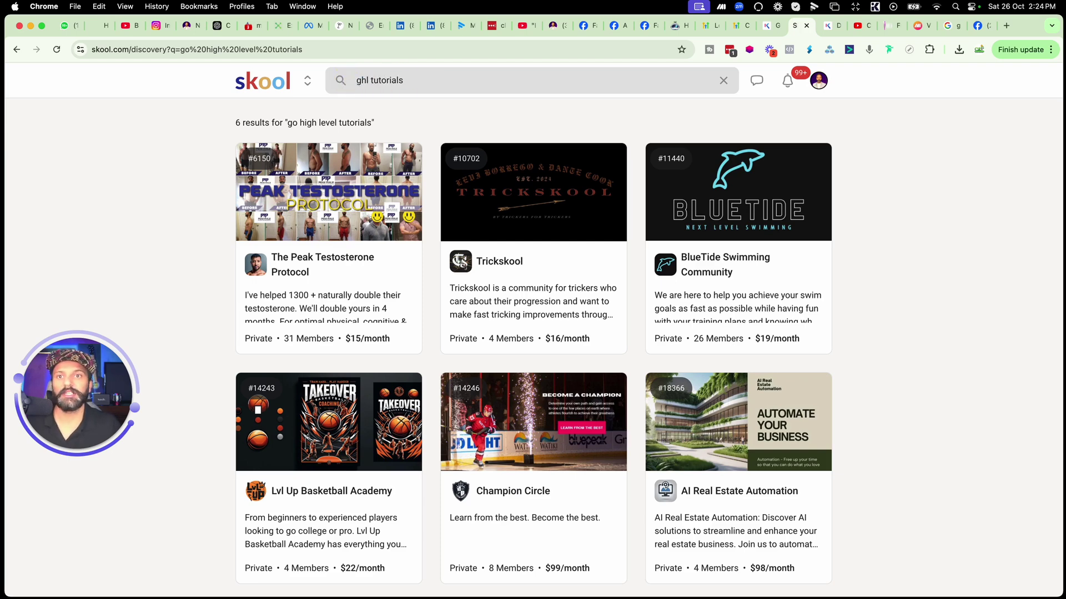
{"action": "key", "text": "Return"}
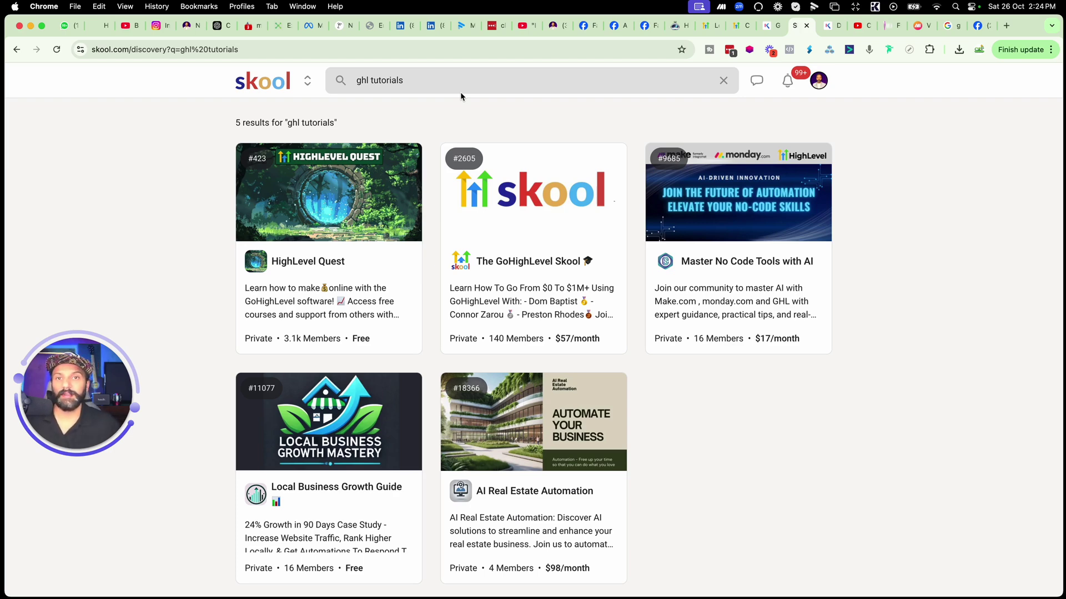
Look over GoKollab's Create Your Free Community form, then return to the discovery page
{"action": "left_click", "coordinate": [771, 26]}
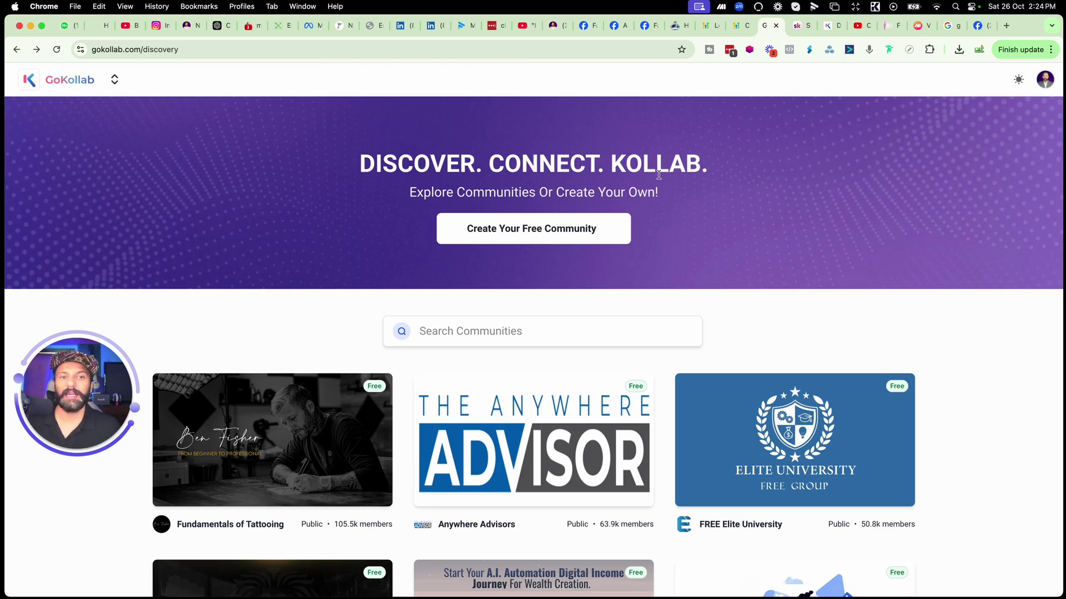
{"action": "left_click", "coordinate": [602, 232]}
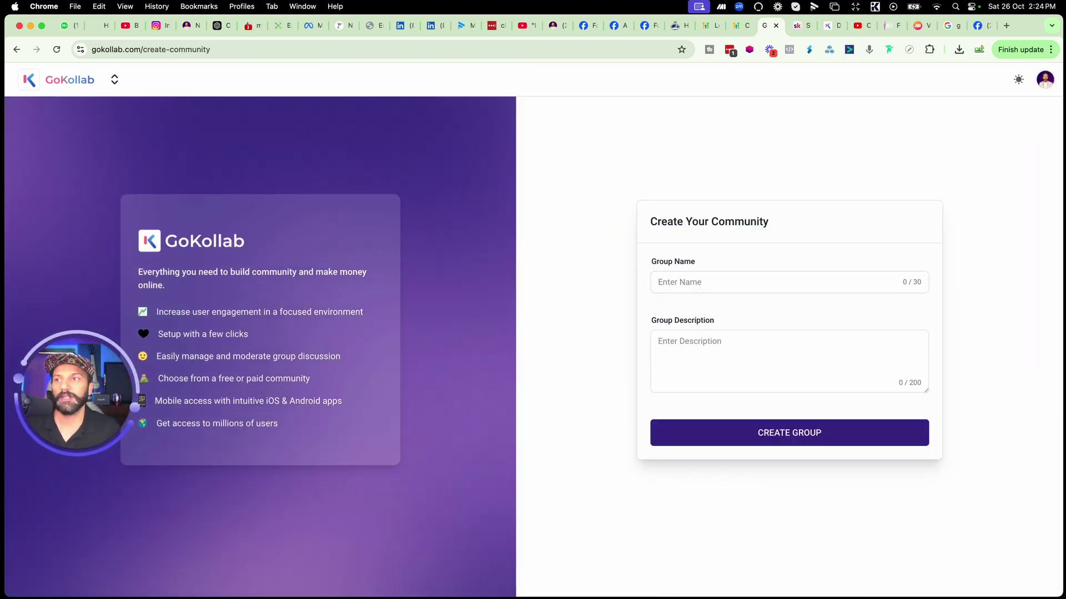
{"action": "left_click", "coordinate": [16, 49]}
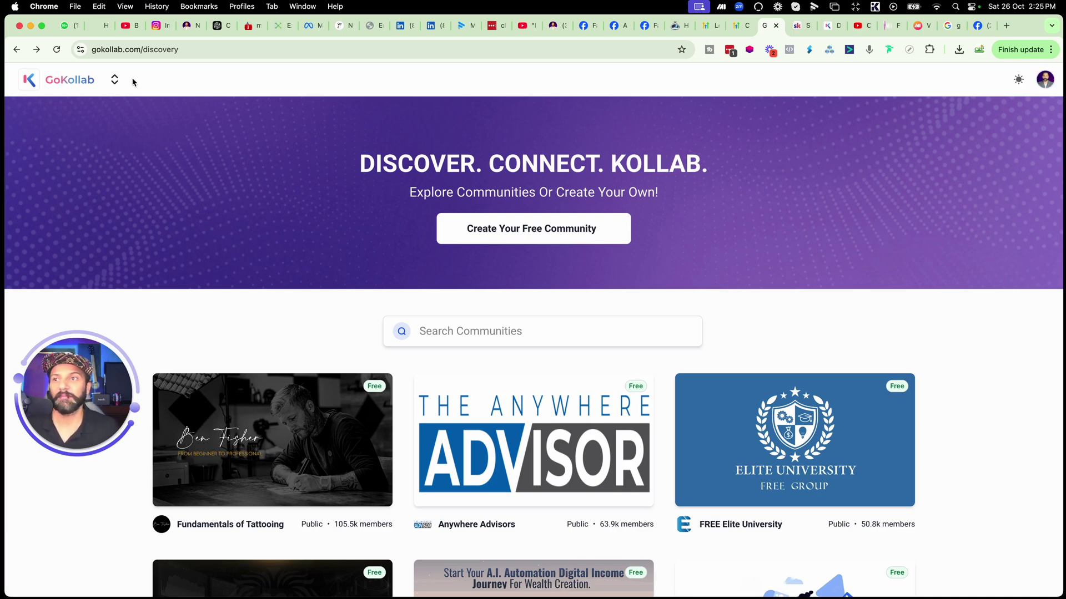
Switch to the Free High Level(GHL) Tutorials community via the group switcher
{"action": "left_click", "coordinate": [114, 79]}
{"action": "left_click", "coordinate": [91, 183]}
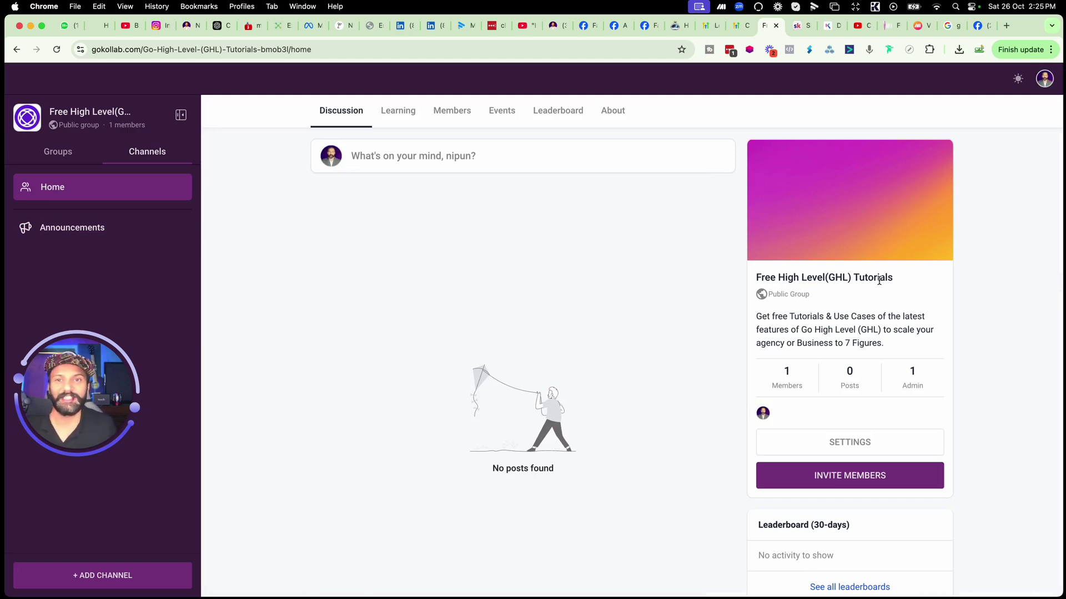
Browse the community's Learning, Members, Events, Leaderboard and About sections, ending on the member list
{"action": "left_click", "coordinate": [408, 111]}
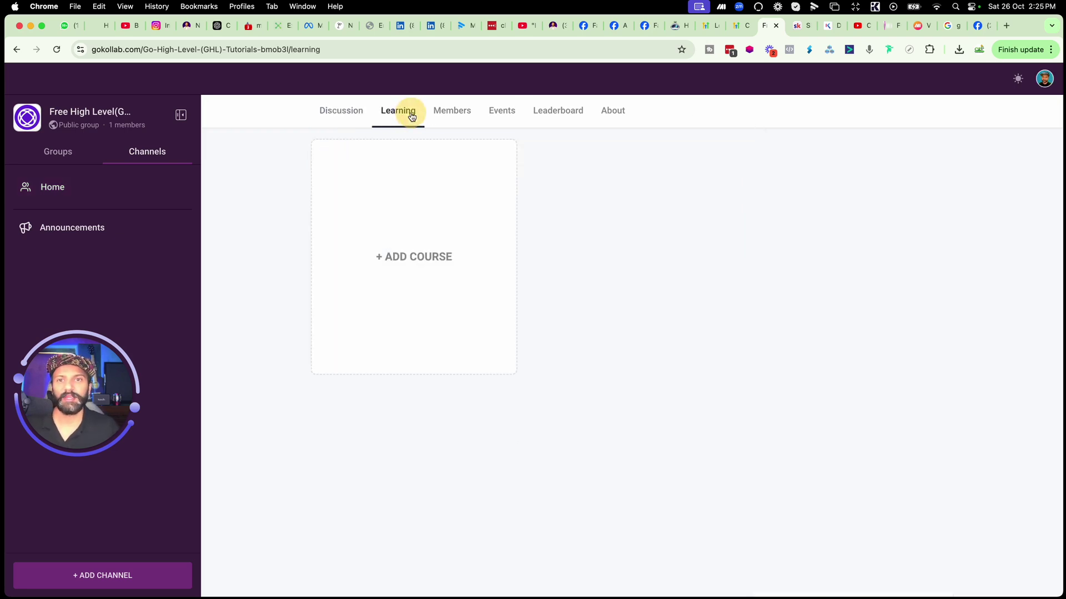
{"action": "left_click", "coordinate": [451, 112]}
{"action": "left_click", "coordinate": [502, 112]}
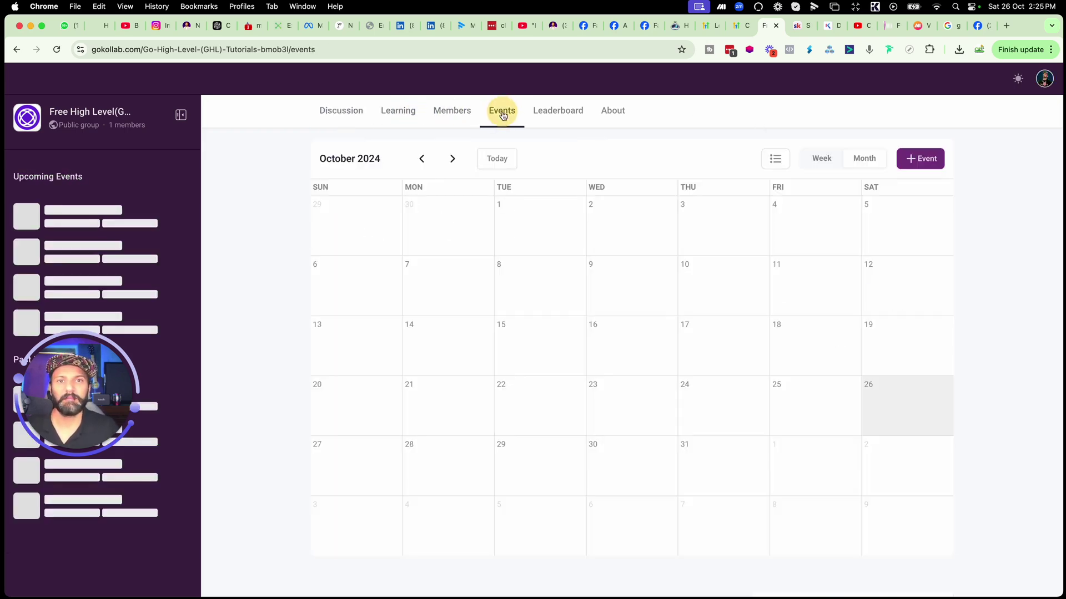
{"action": "left_click", "coordinate": [558, 111]}
{"action": "left_click", "coordinate": [613, 112]}
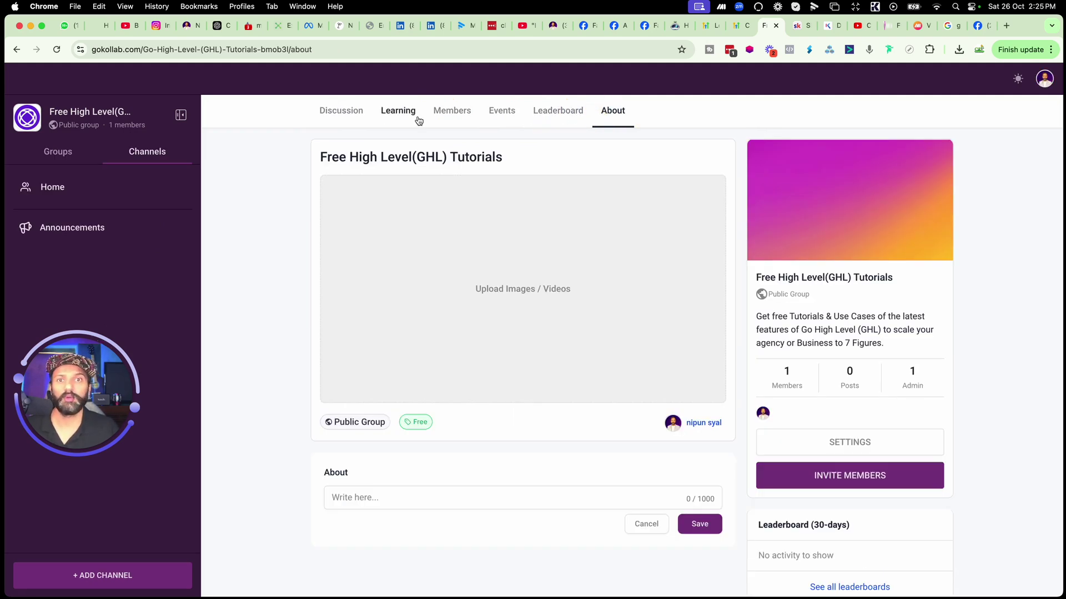
{"action": "left_click", "coordinate": [399, 111]}
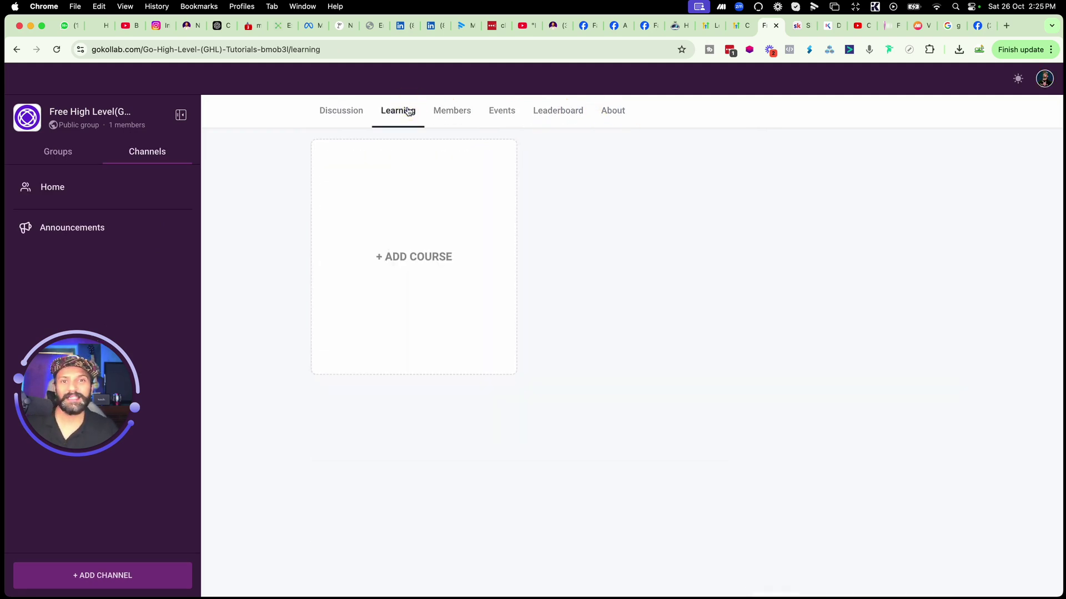
{"action": "left_click", "coordinate": [447, 117]}
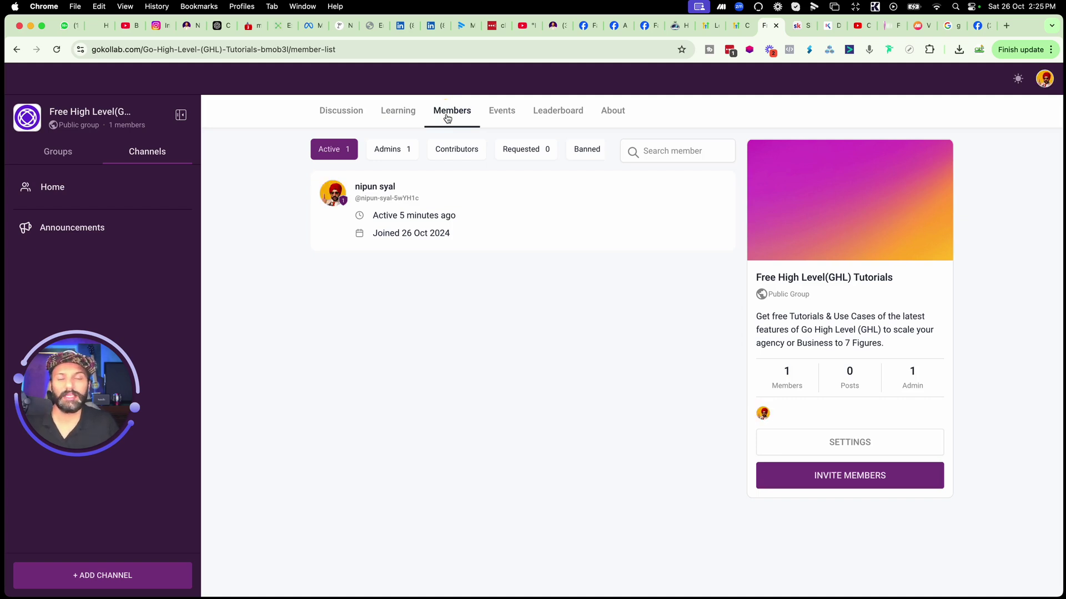
Clear Skool's ghl tutorials search and return to the GoKollab member list
{"action": "left_click", "coordinate": [798, 25]}
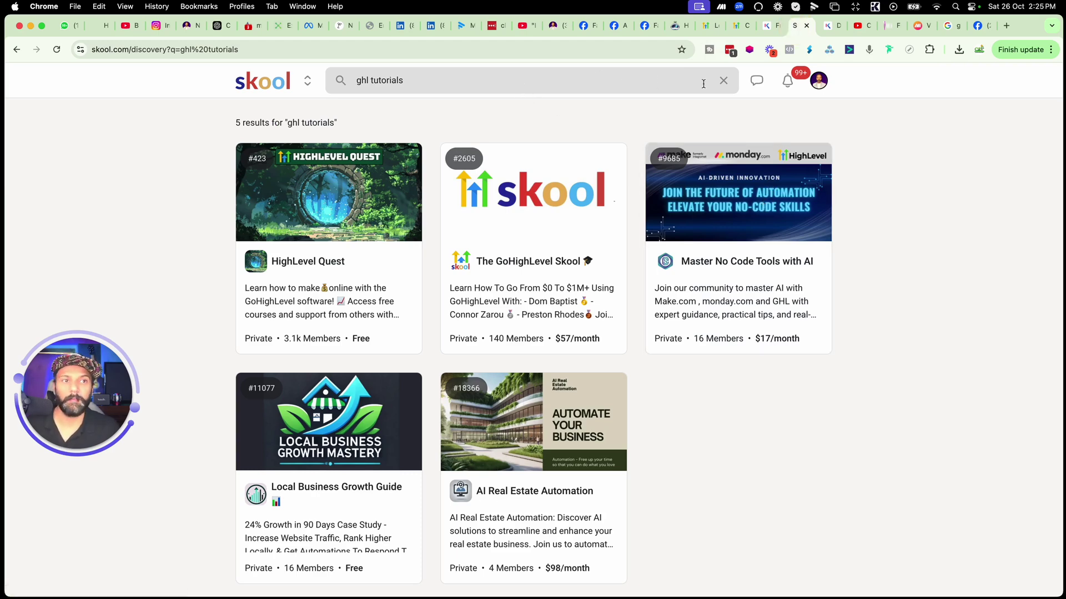
{"action": "left_click", "coordinate": [722, 81]}
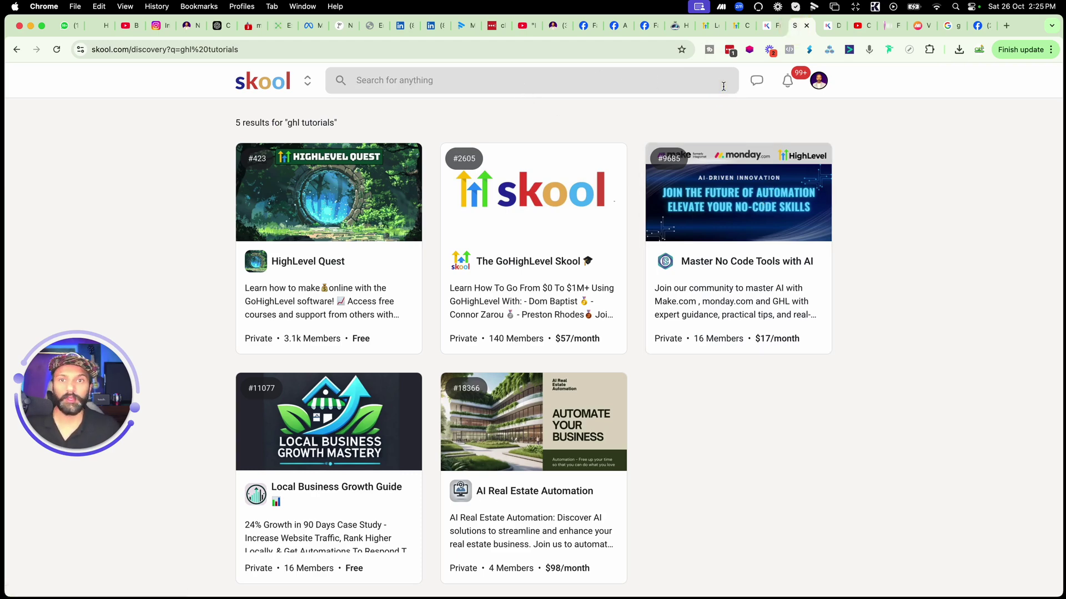
{"action": "left_click", "coordinate": [767, 29]}
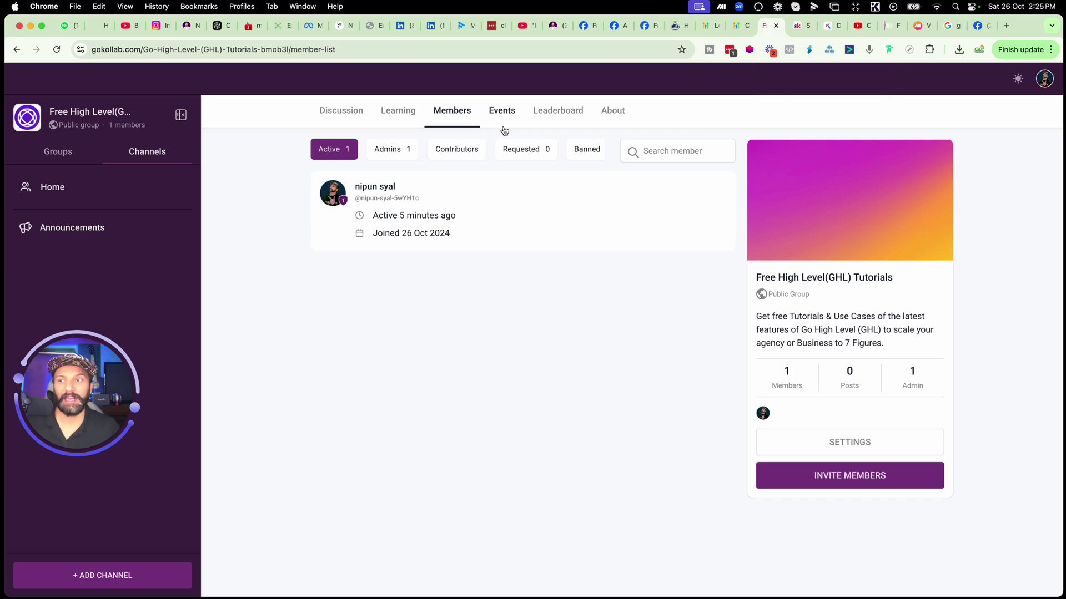
Check the community's leaderboard levels and events calendar, finishing on the About page
{"action": "left_click", "coordinate": [565, 117]}
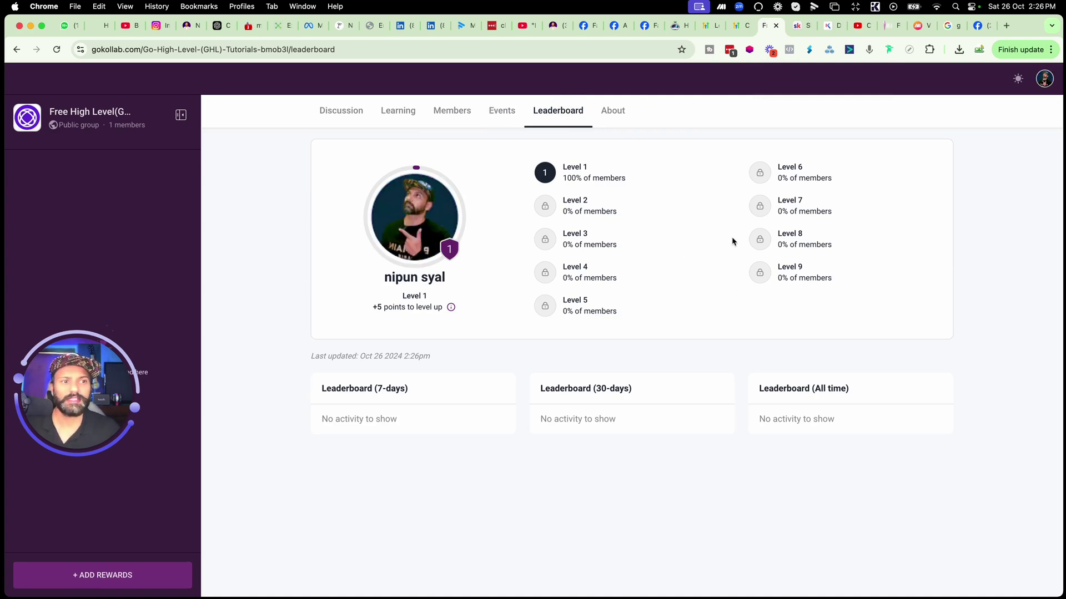
{"action": "left_click", "coordinate": [504, 110]}
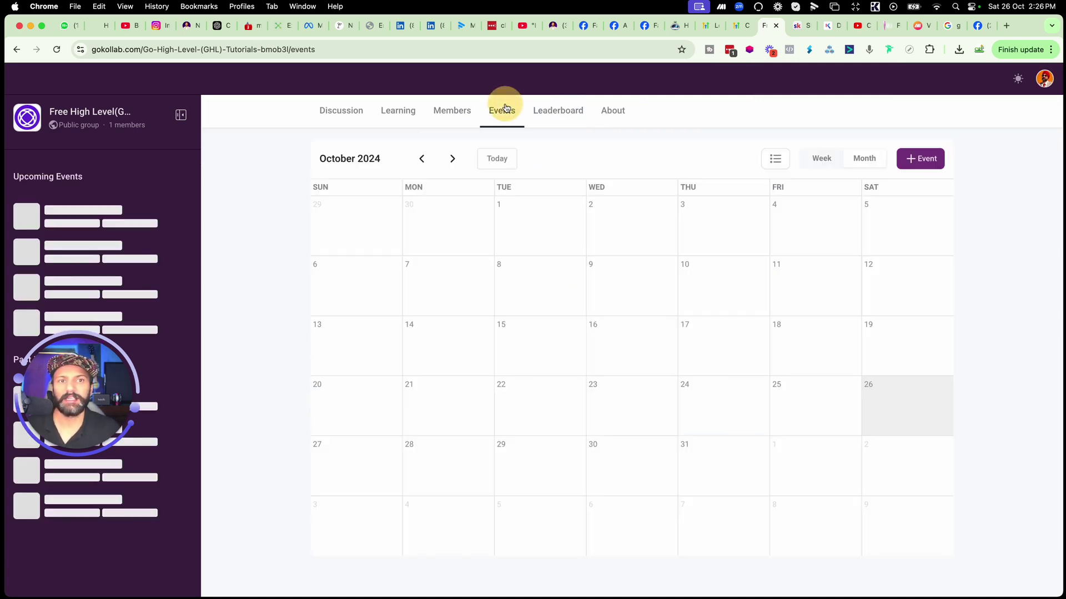
{"action": "left_click", "coordinate": [607, 119]}
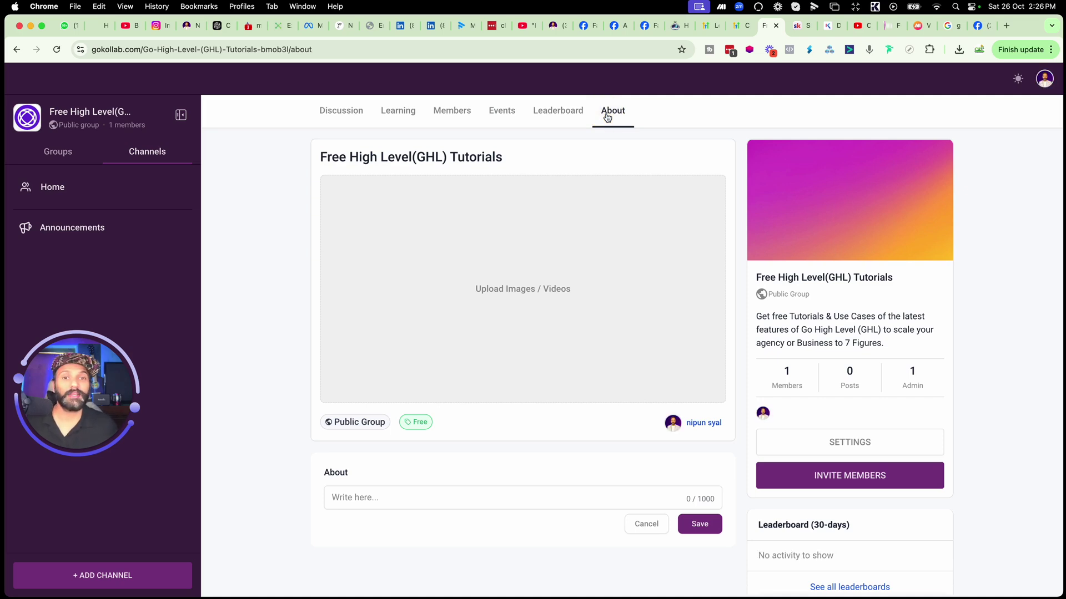